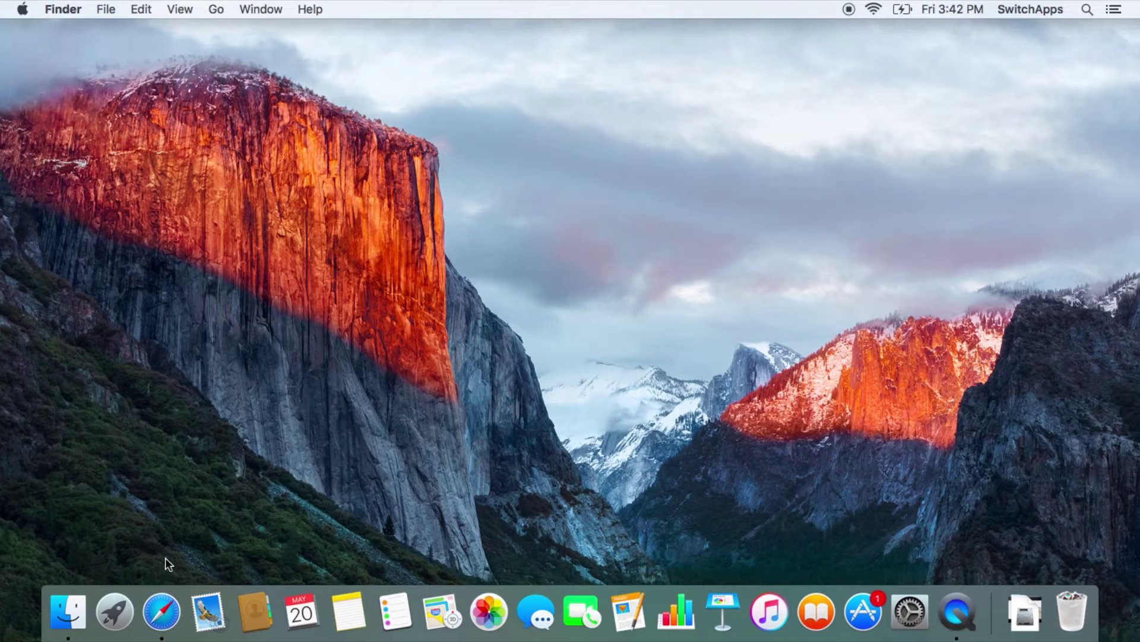
# Step: Bring up the VLC download page on videolan.org in Safari, then hide Safari
pyautogui.click(162, 612)
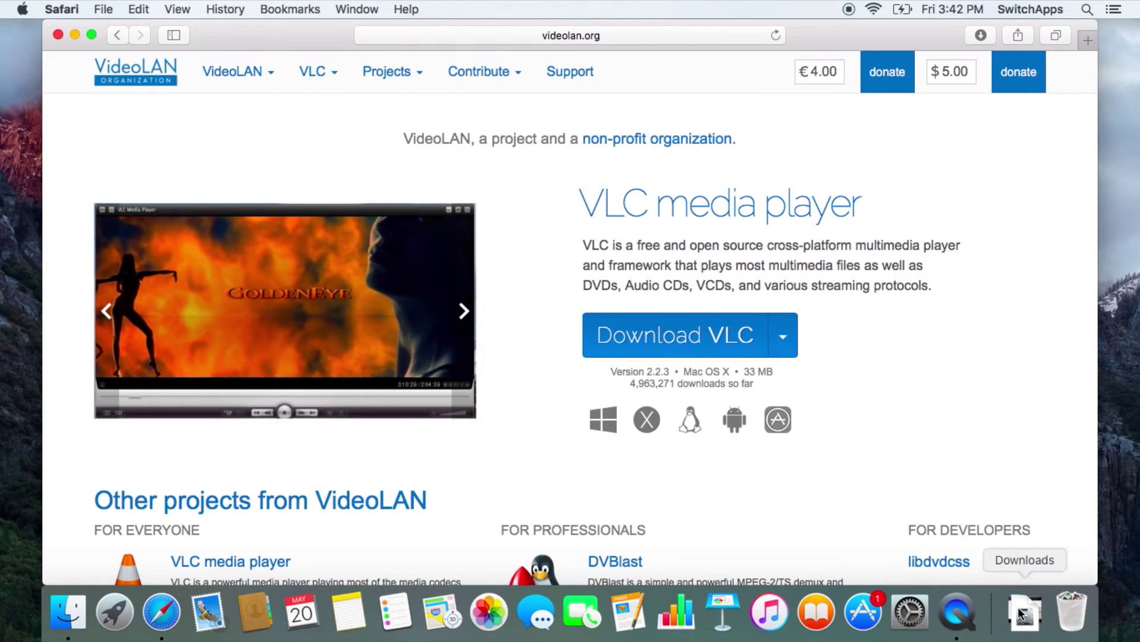
pyautogui.press('super+h')
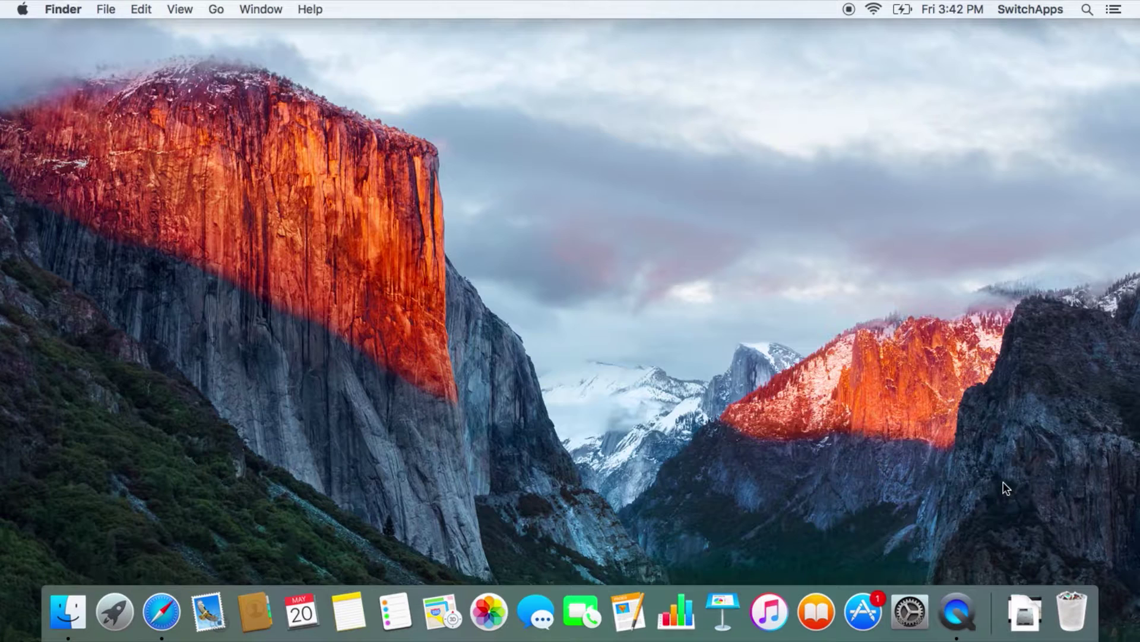
# Step: Mount vlc-2.2.3.dmg from Downloads, skipping verification, and copy VLC into Applications
pyautogui.click(1025, 614)
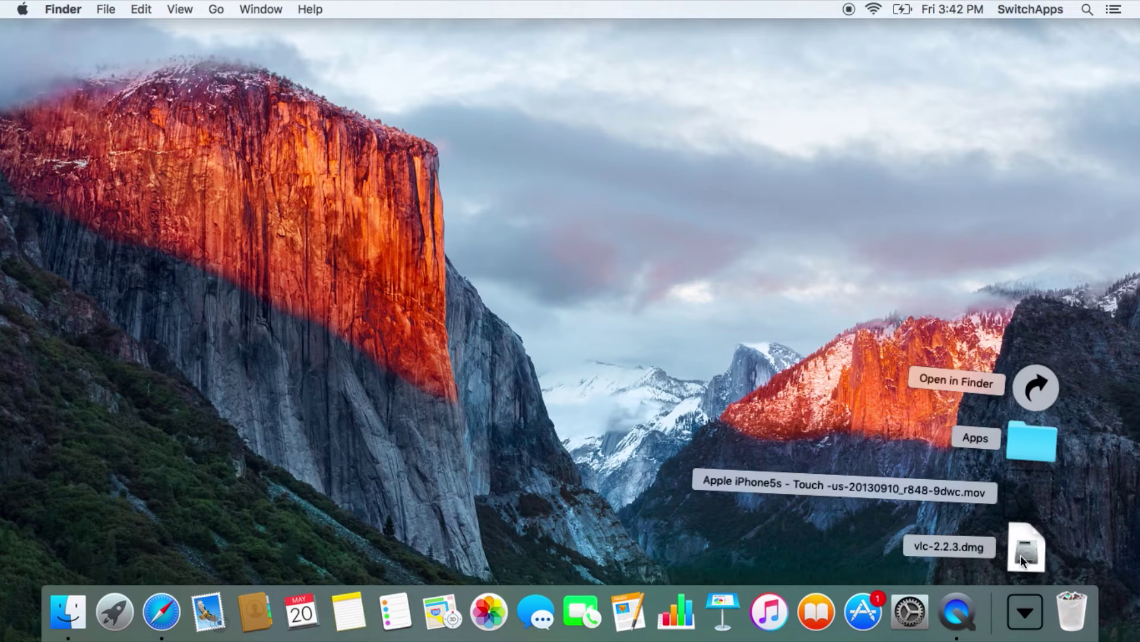
pyautogui.click(1020, 556)
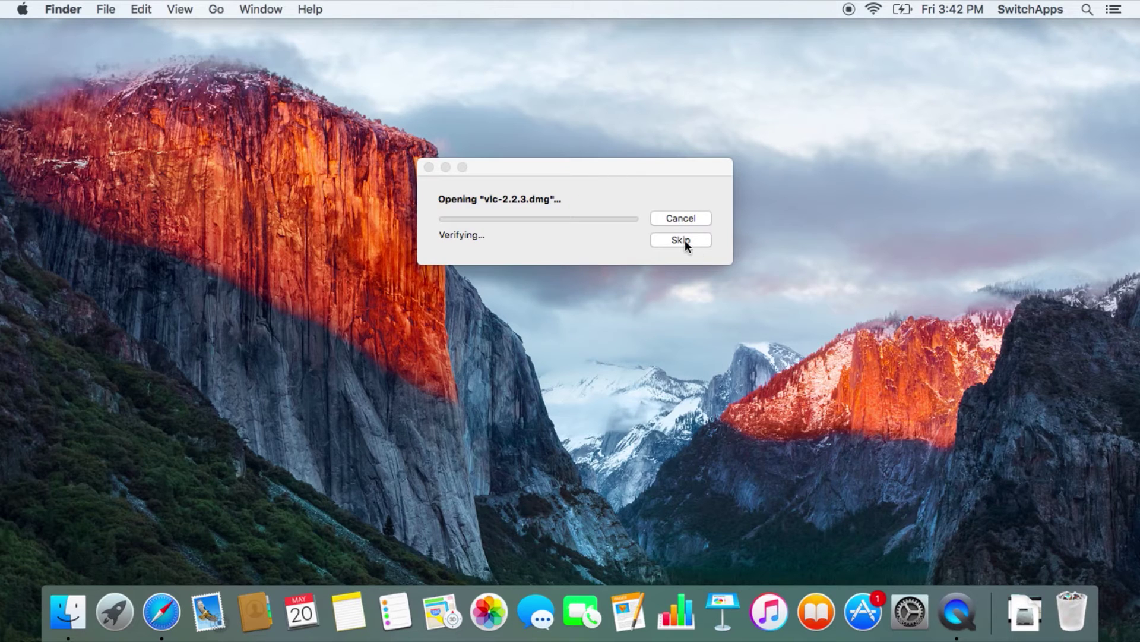
pyautogui.click(681, 239)
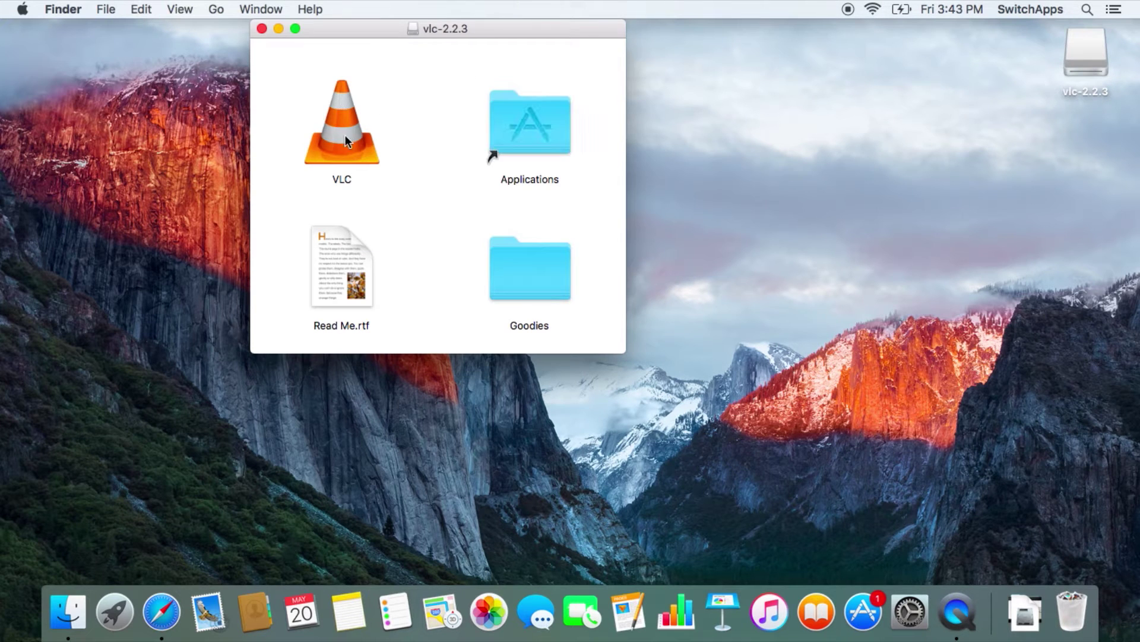
pyautogui.moveTo(343, 135)
pyautogui.mouseDown()
pyautogui.moveTo(406, 114)
pyautogui.moveTo(509, 131)
pyautogui.mouseUp()
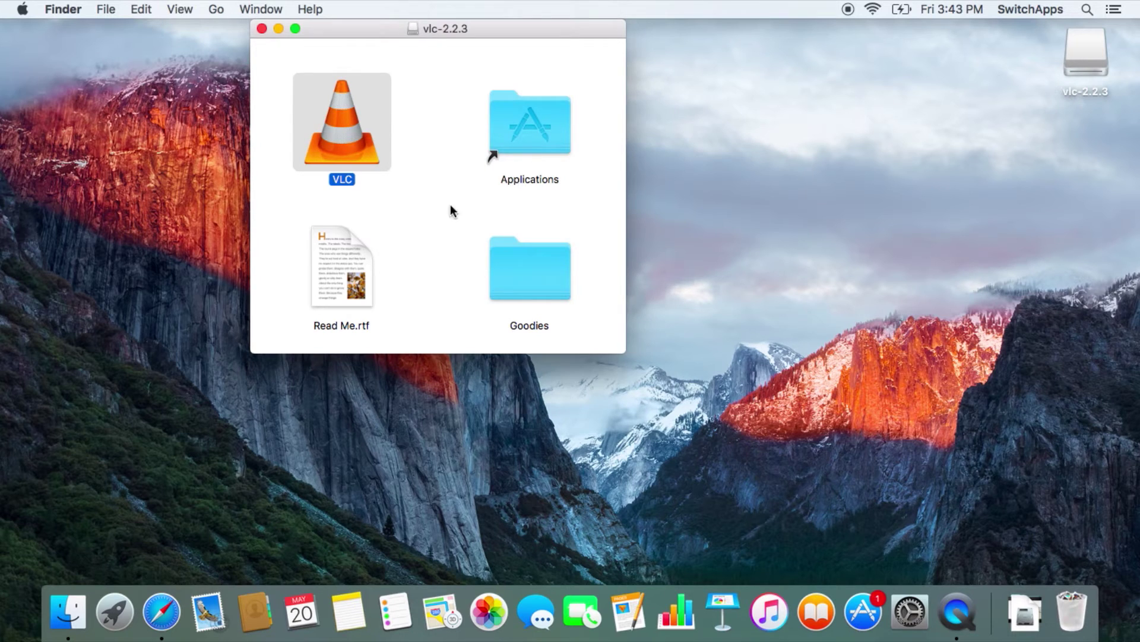
# Step: Close the vlc-2.2.3 disk image window and launch VLC from Launchpad
pyautogui.click(262, 29)
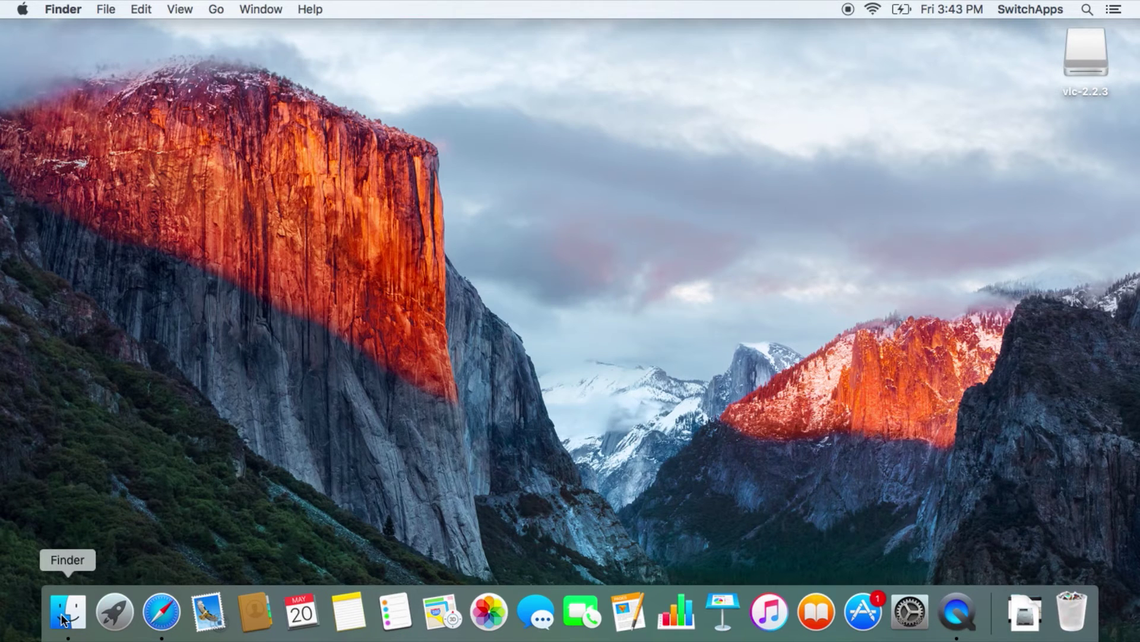
pyautogui.click(115, 612)
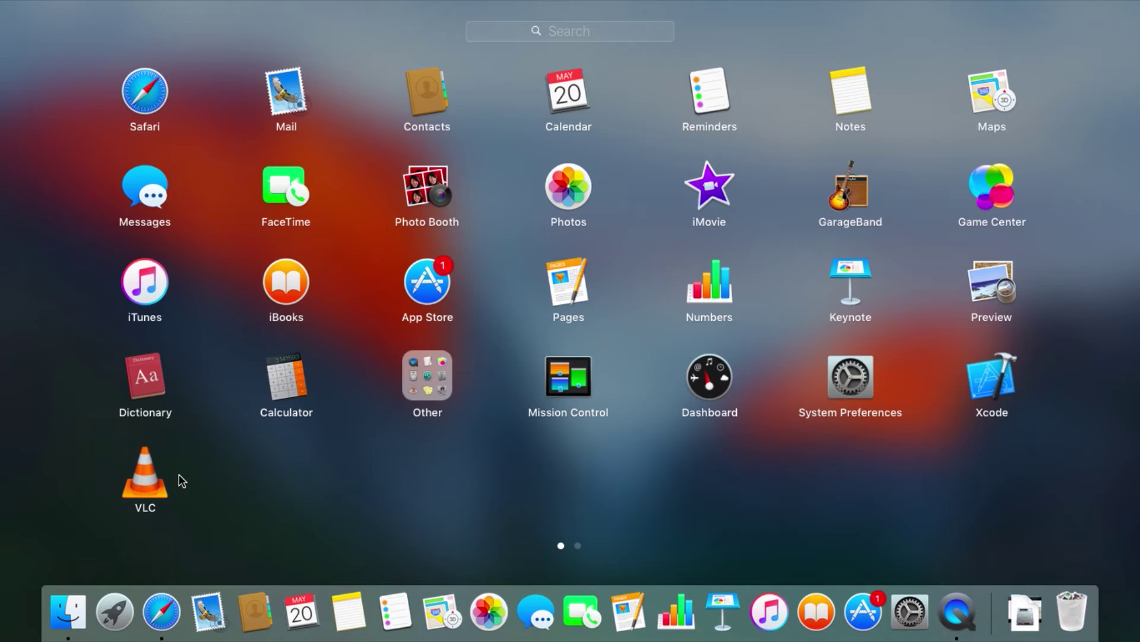
pyautogui.click(151, 482)
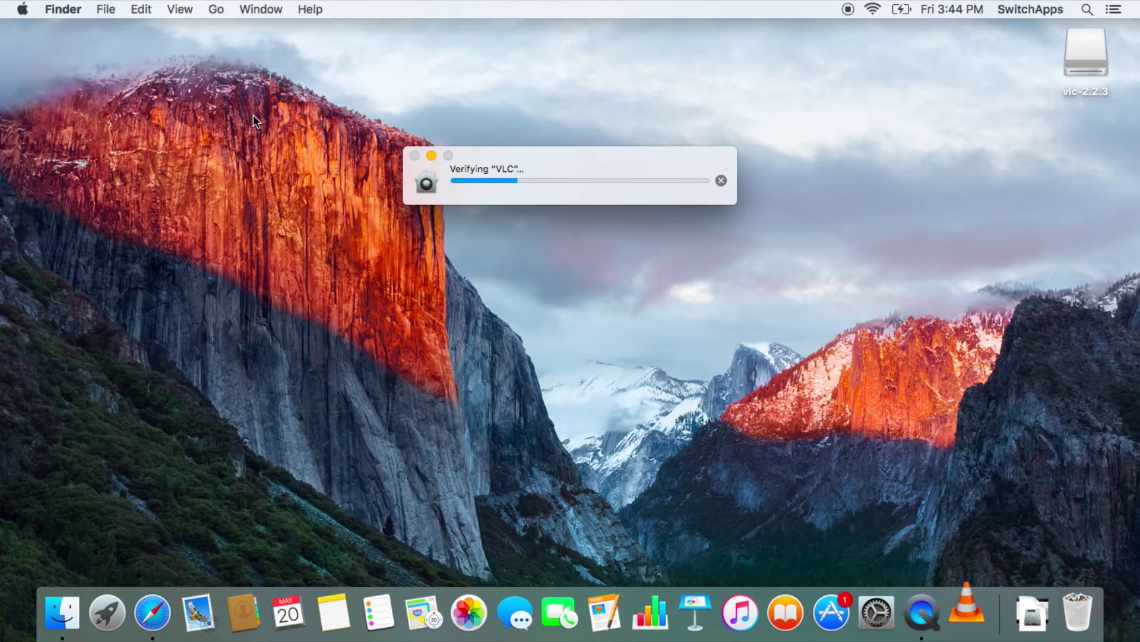
# Step: Open About This Mac, approve VLC past the downloaded-app warning, then close About This Mac
pyautogui.click(23, 9)
pyautogui.click(269, 103)
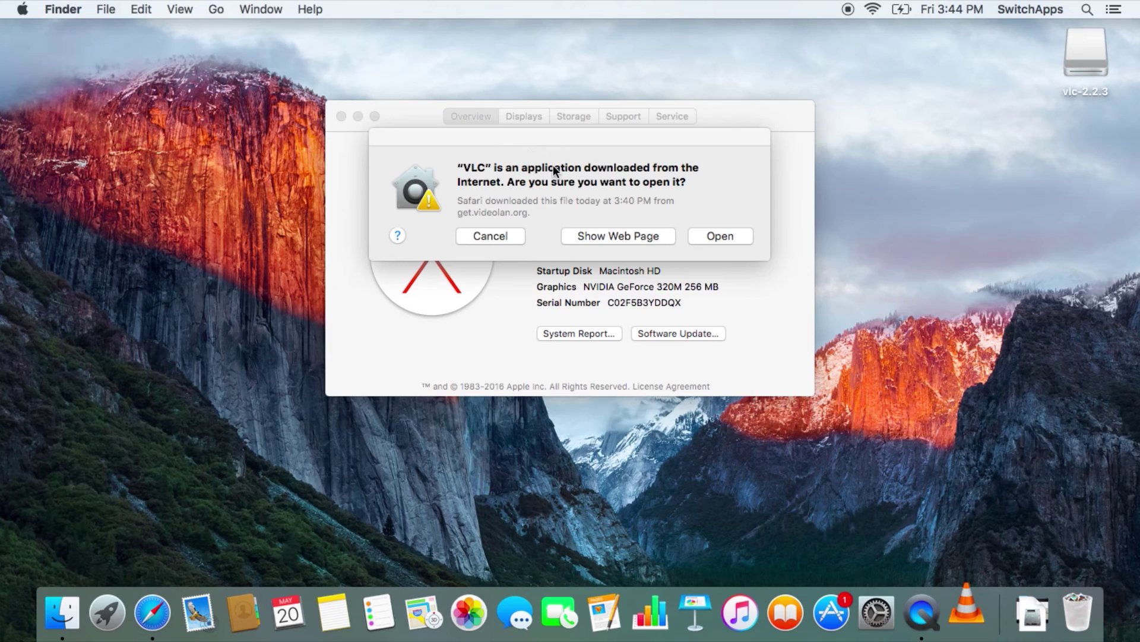
pyautogui.click(716, 238)
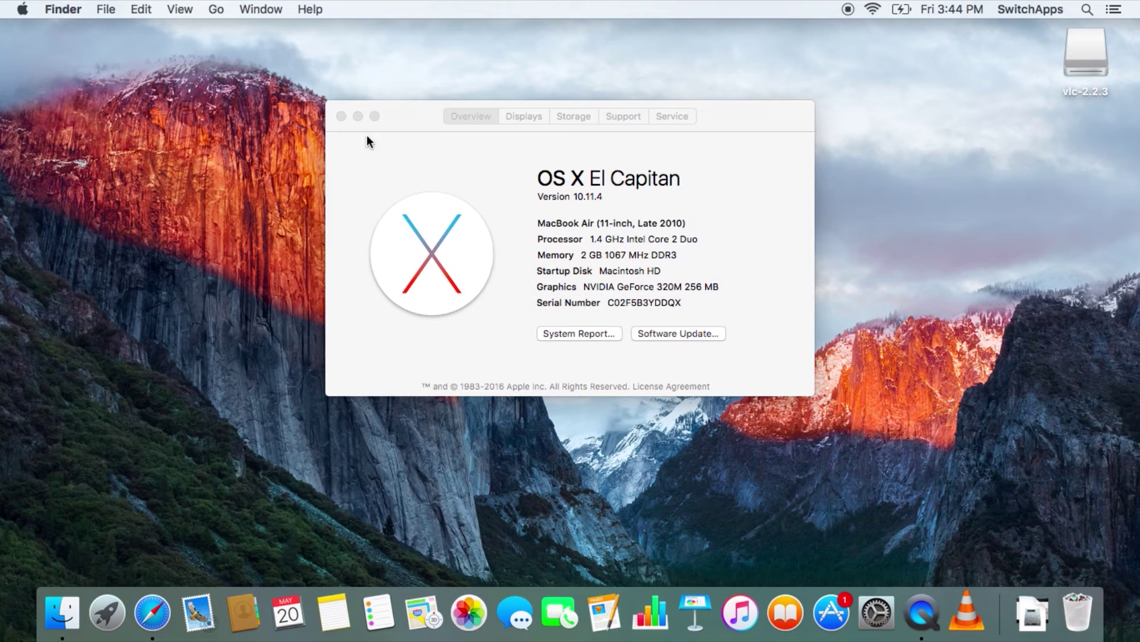
pyautogui.click(339, 116)
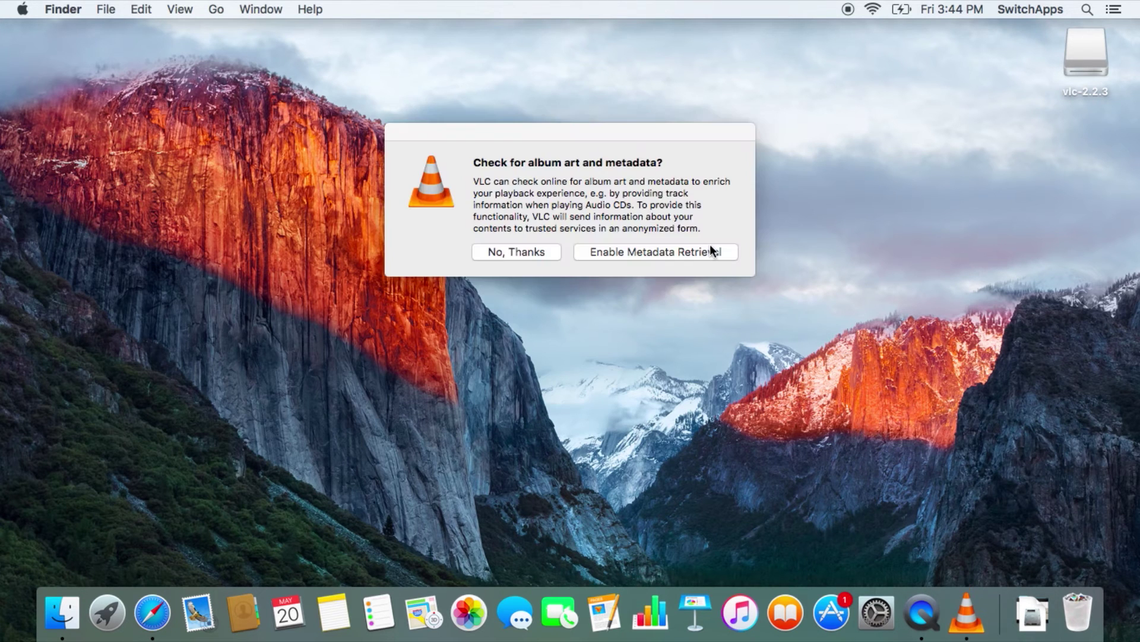
# Step: Decline the metadata lookup and play the Apple iPhone5s .mov from Downloads
pyautogui.click(548, 252)
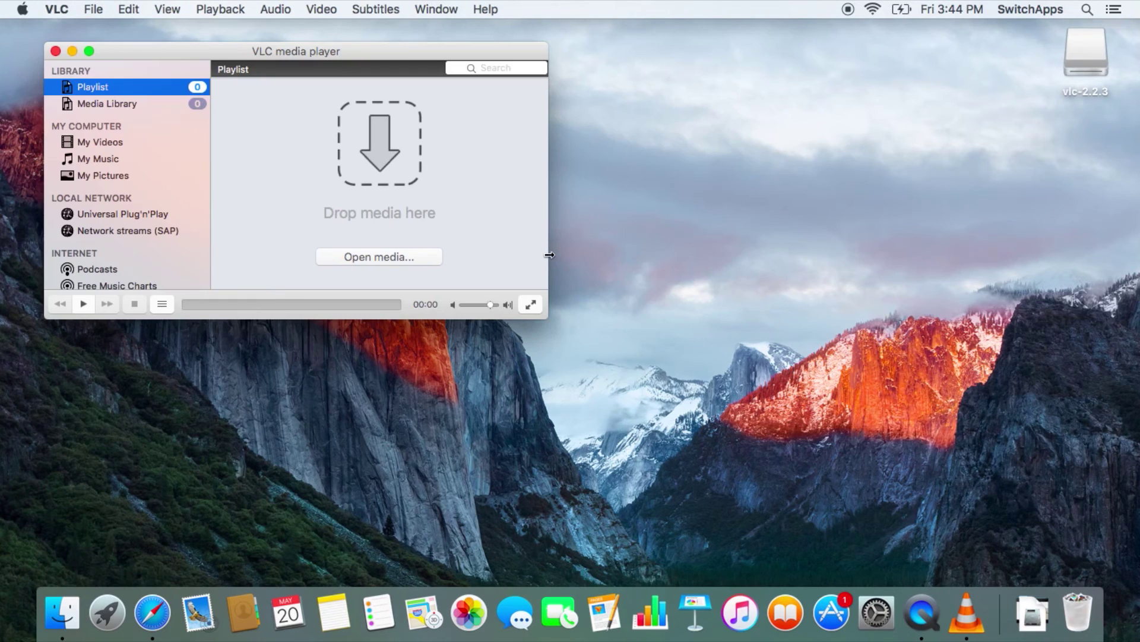
pyautogui.moveTo(188, 53); pyautogui.dragTo(221, 65)
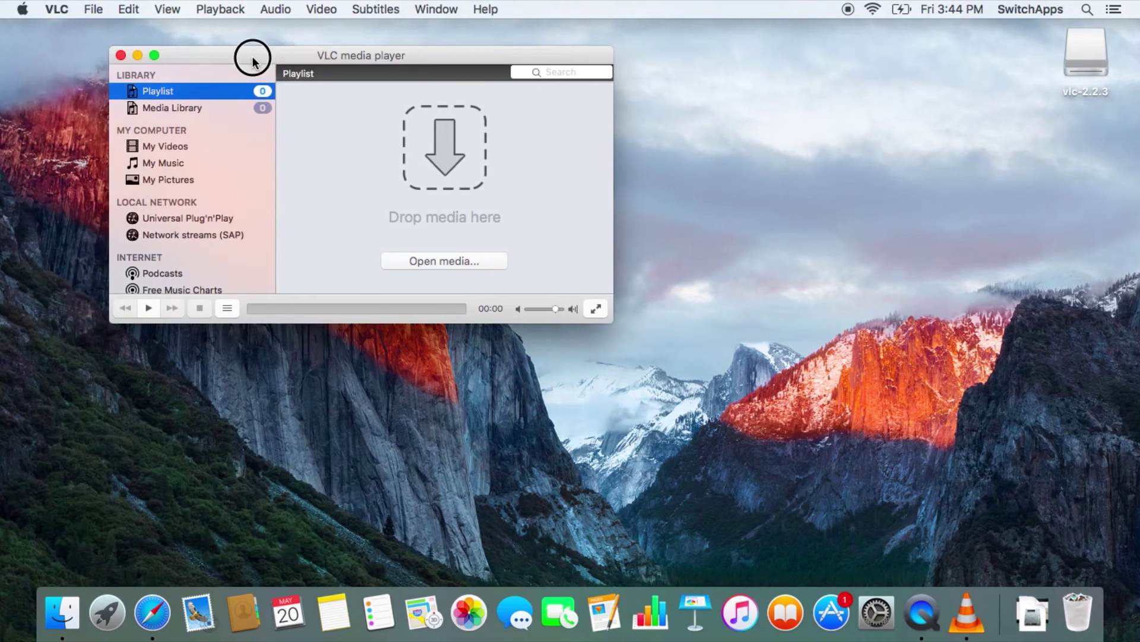
pyautogui.click(1050, 608)
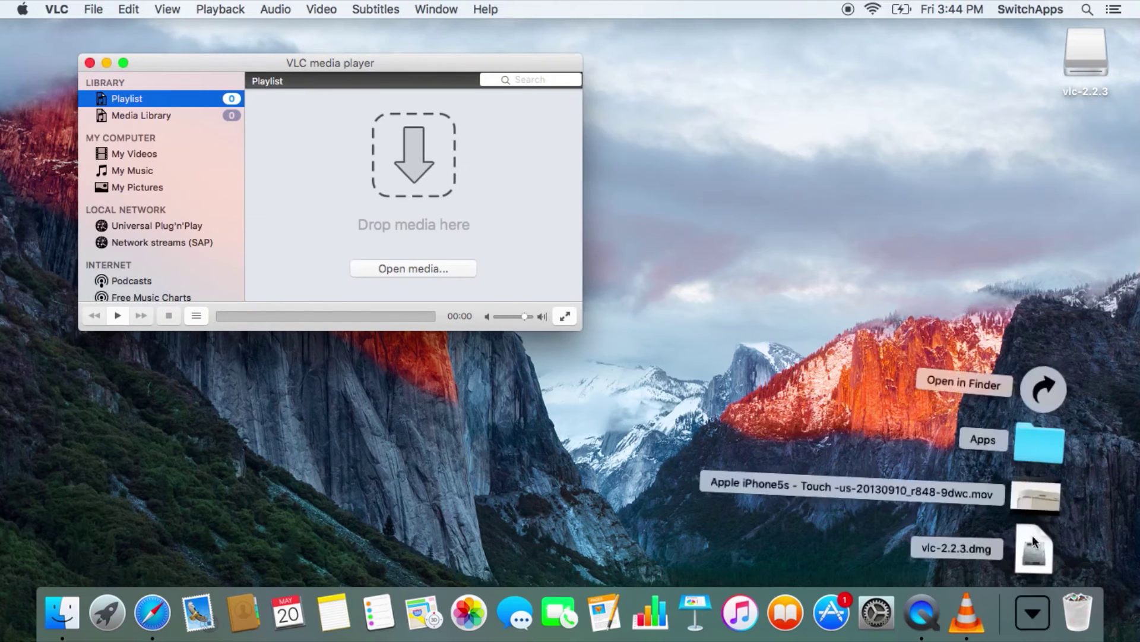
pyautogui.moveTo(1033, 496)
pyautogui.mouseDown()
pyautogui.moveTo(595, 347)
pyautogui.moveTo(399, 230)
pyautogui.moveTo(407, 202)
pyautogui.mouseUp()
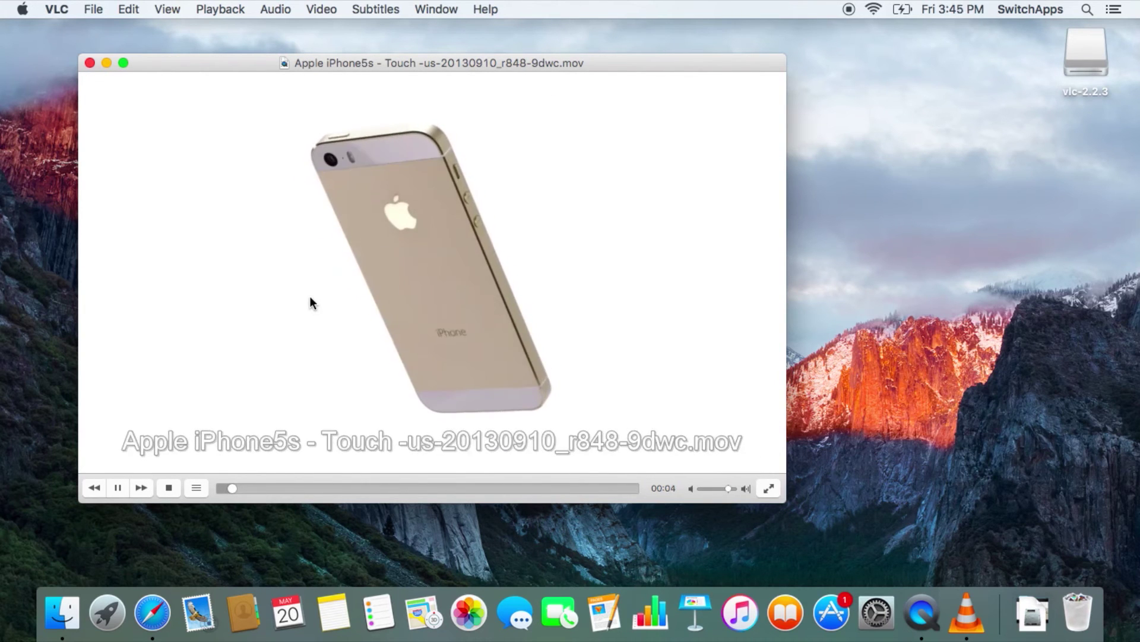
# Step: Stop the movie and briefly open, then close, the Convert & Stream window
pyautogui.click(169, 488)
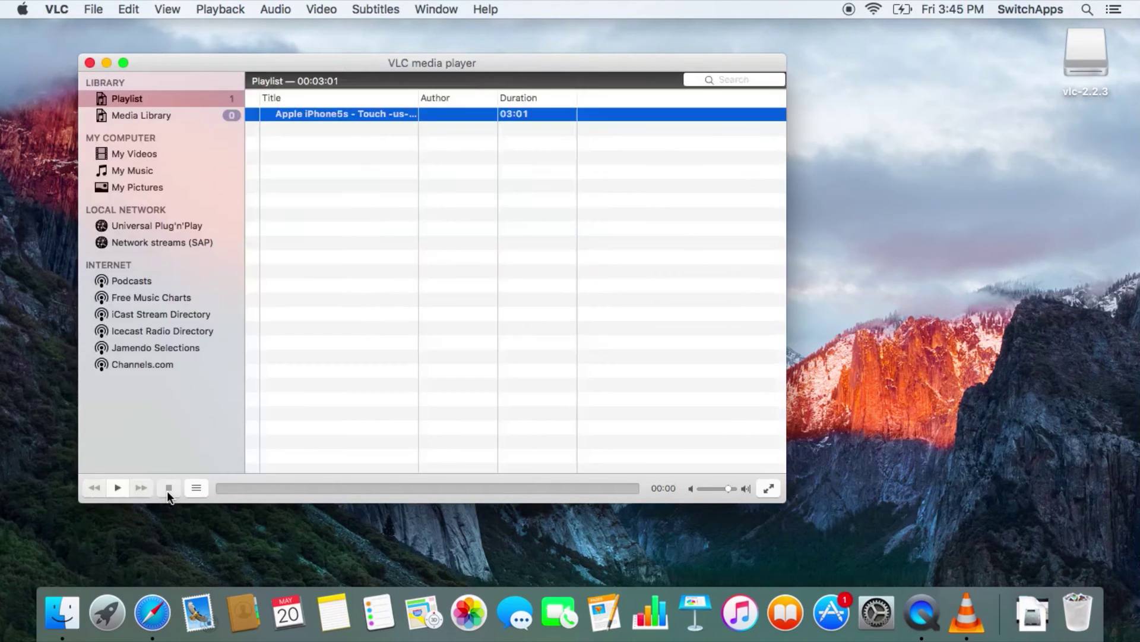
pyautogui.click(61, 9)
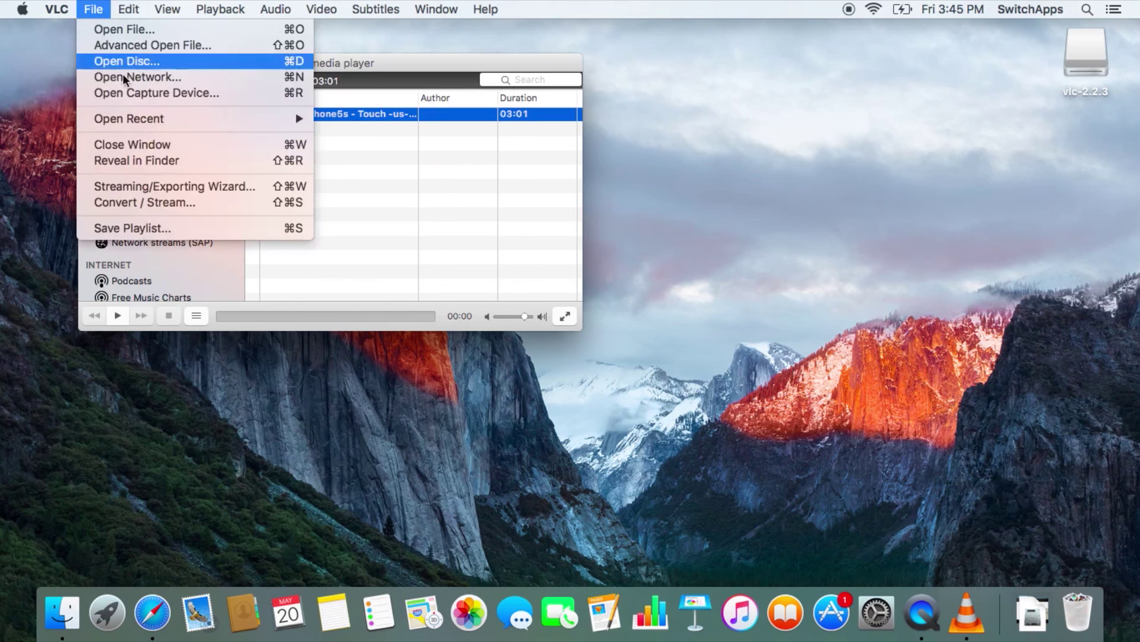
pyautogui.click(179, 203)
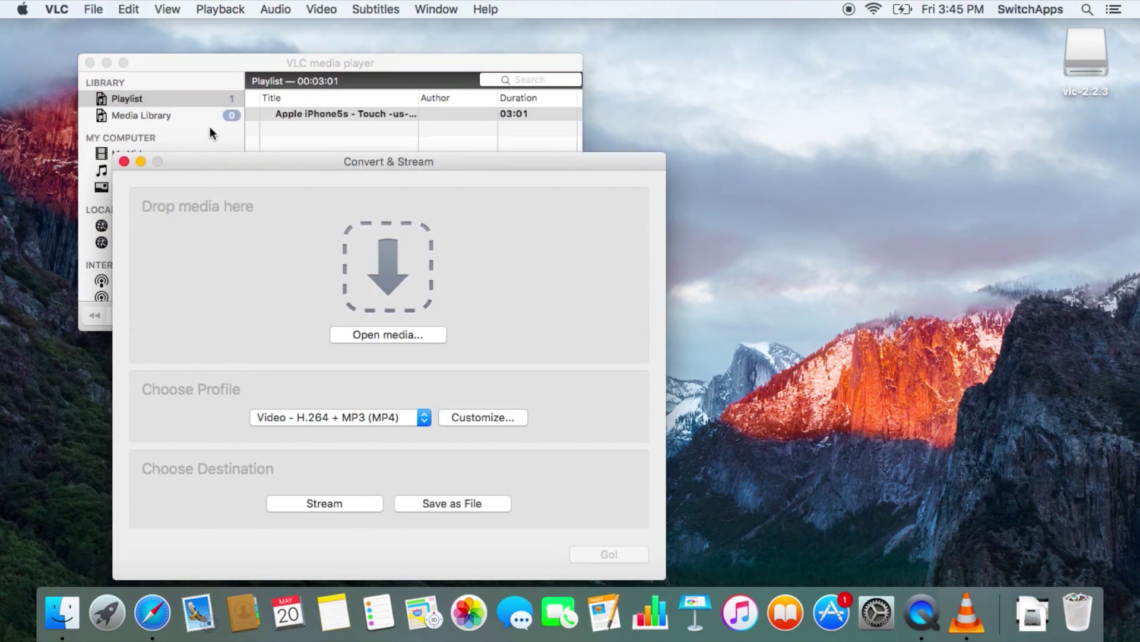
pyautogui.click(124, 162)
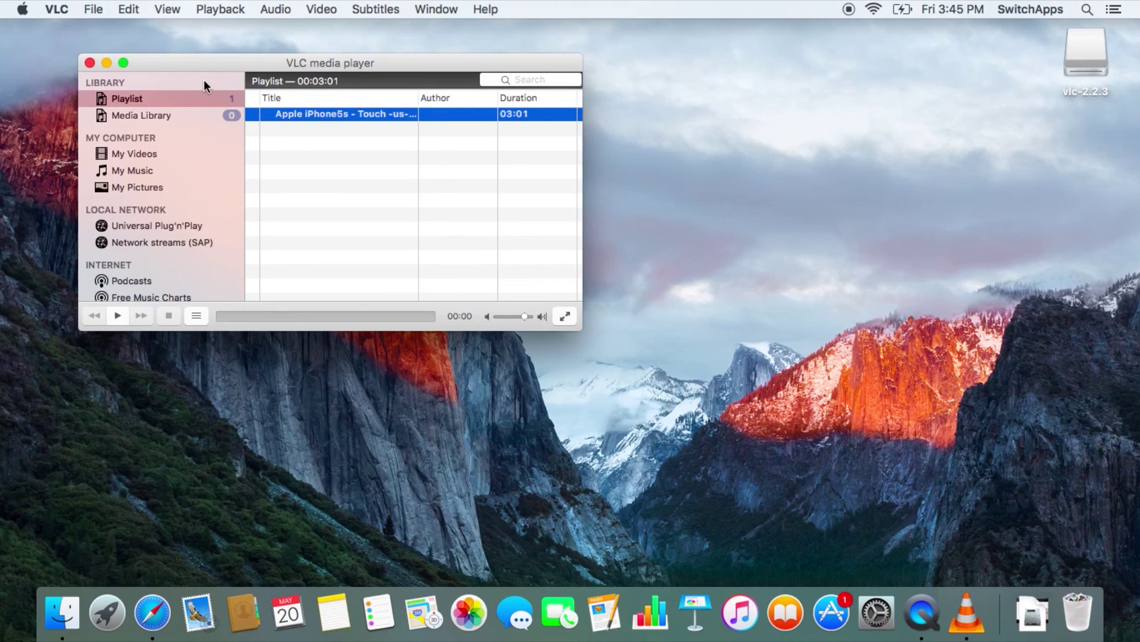
# Step: Quit VLC media player
pyautogui.moveTo(218, 69); pyautogui.dragTo(269, 86)
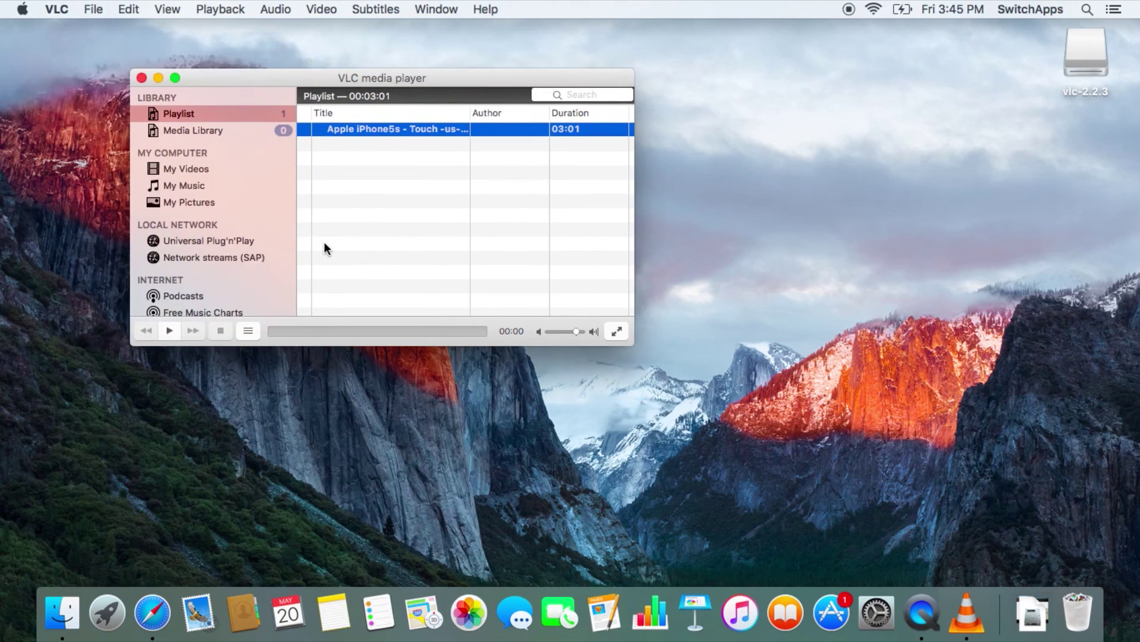
pyautogui.click(56, 9)
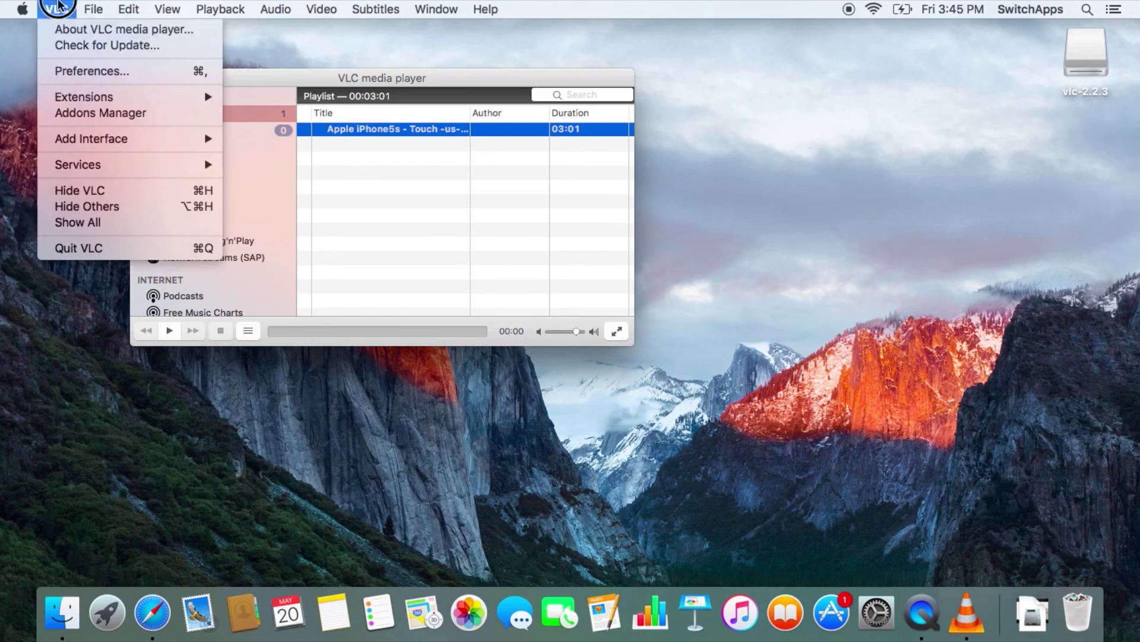
pyautogui.click(94, 248)
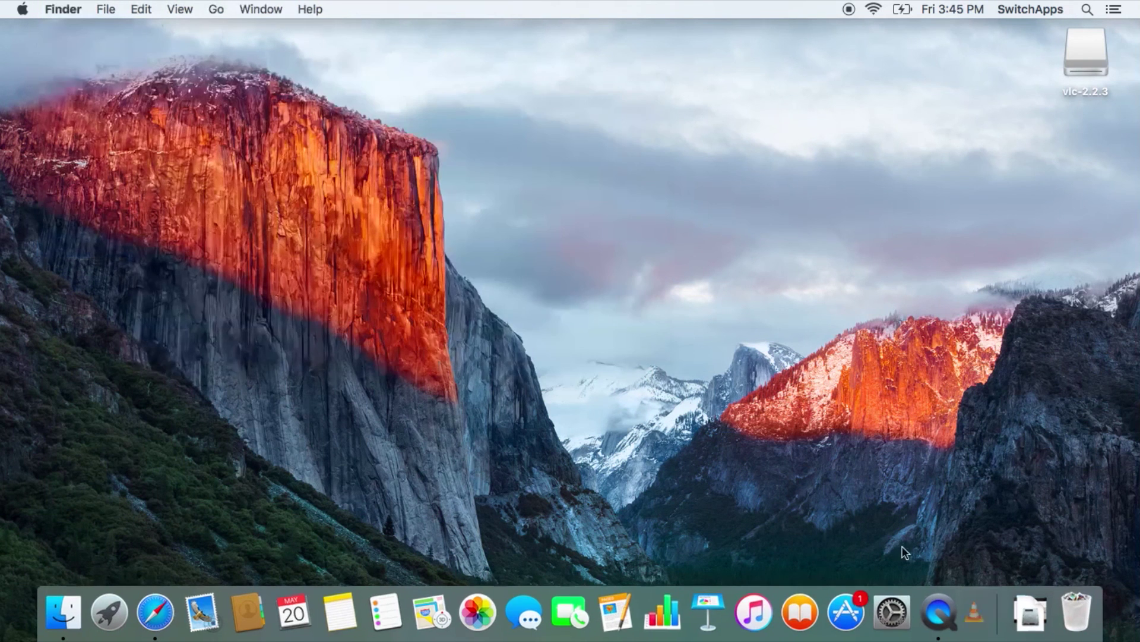